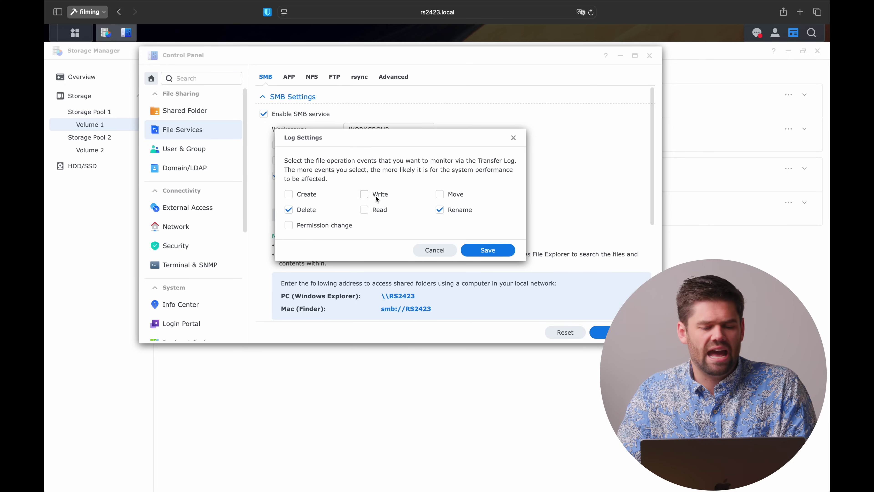
Dismiss the log settings, review and save the SMB advanced General, macOS and Others options, and show the advanced file services settings
left_click(441, 256)
left_click(325, 221)
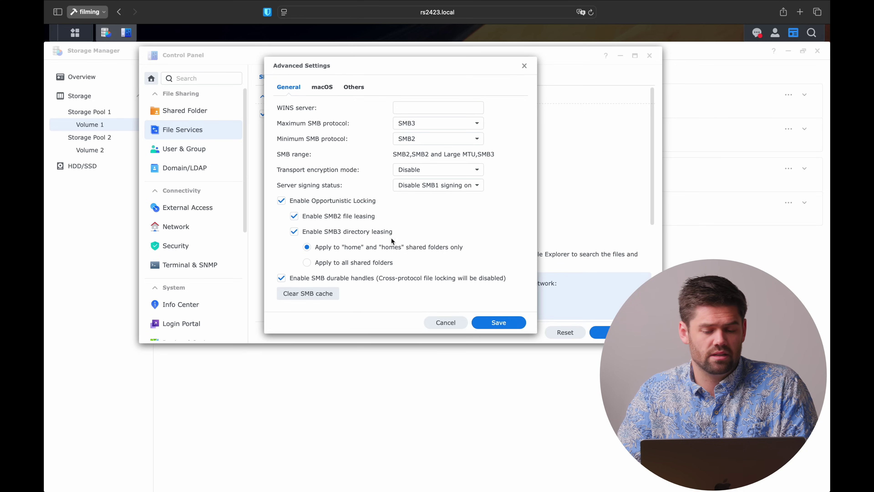
left_click(318, 87)
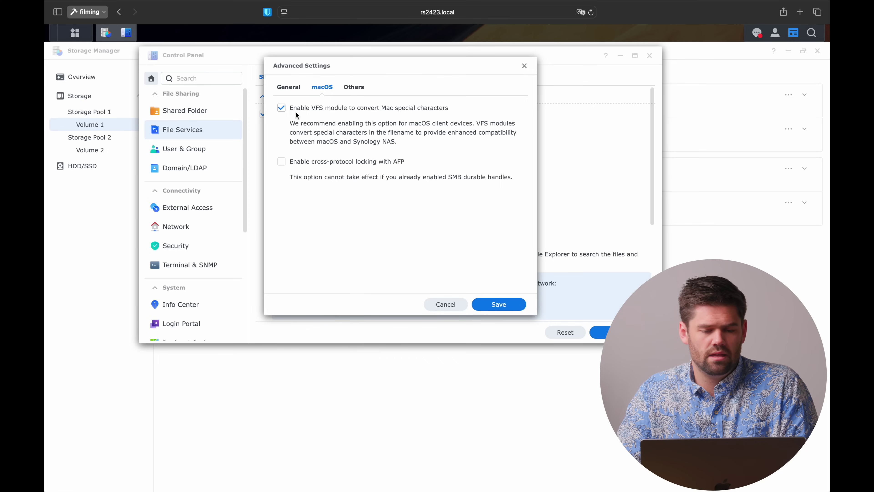
left_click(353, 86)
scroll(380, 188, "down", 3)
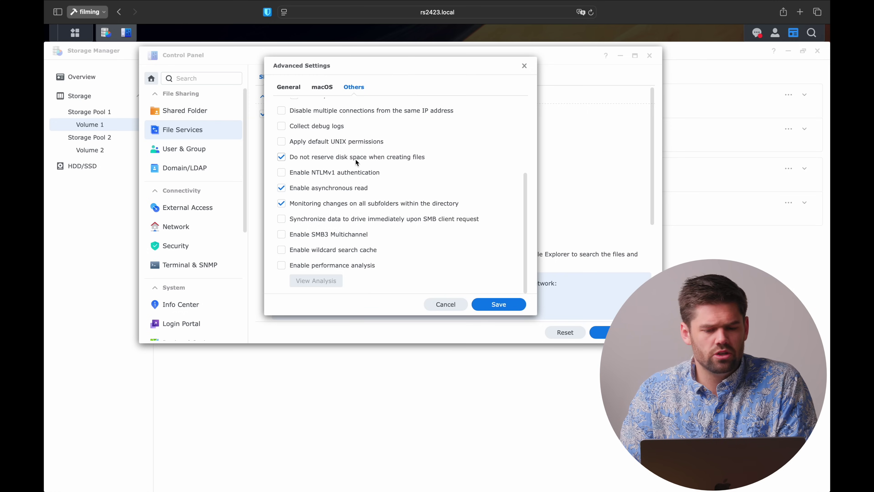
scroll(355, 158, "up", 4)
scroll(322, 191, "down", 5)
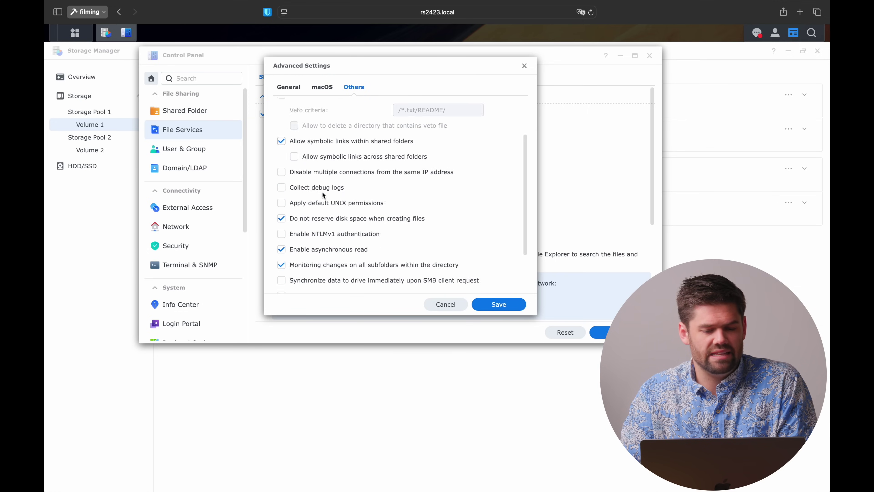
left_click(518, 305)
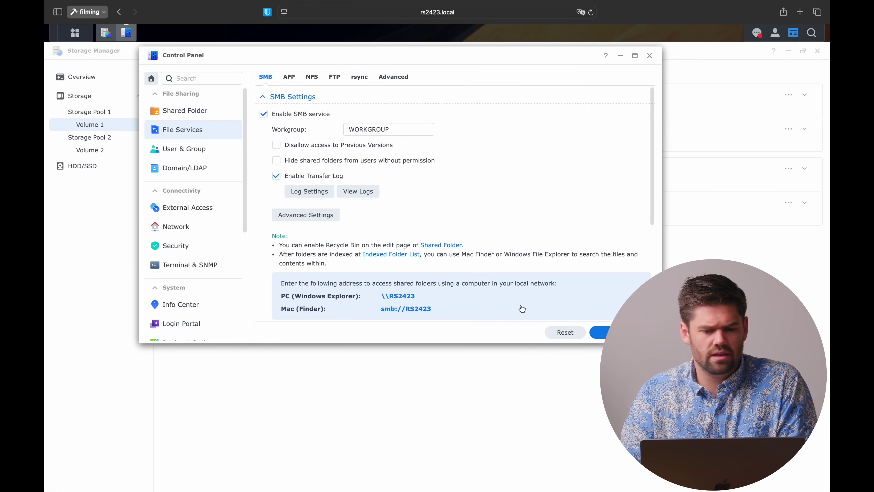
left_click(399, 77)
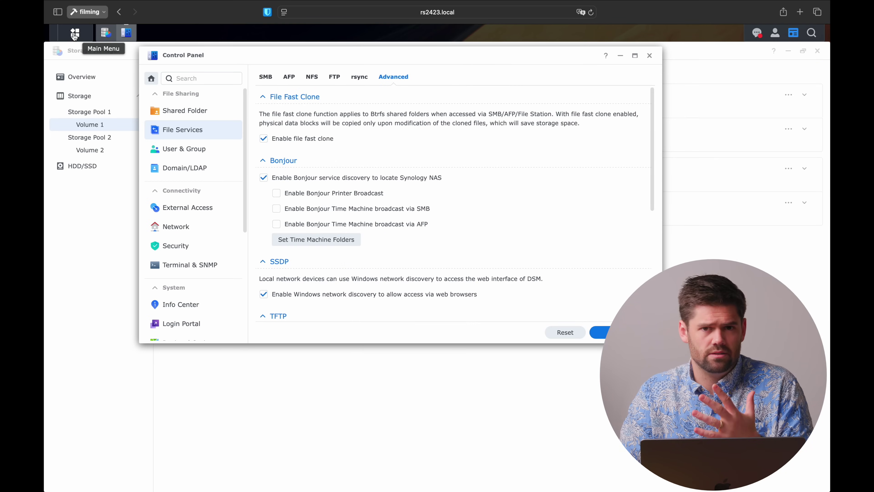
Open Snapshot Replication, dismiss the replication performance notice and show the shared folders' snapshots
left_click(74, 34)
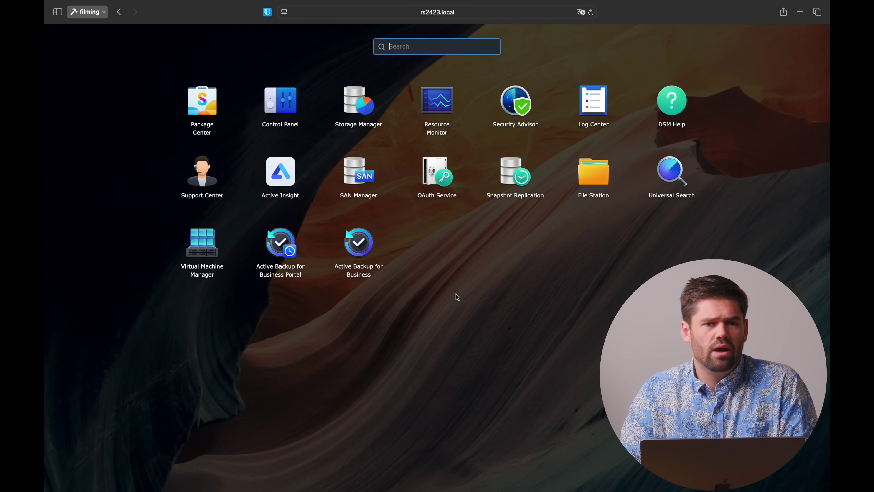
left_click(508, 183)
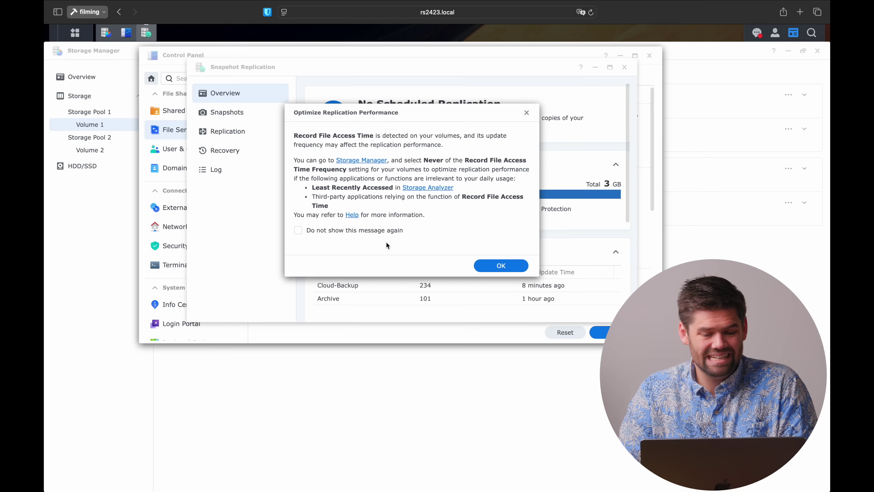
left_click(501, 265)
left_click(227, 112)
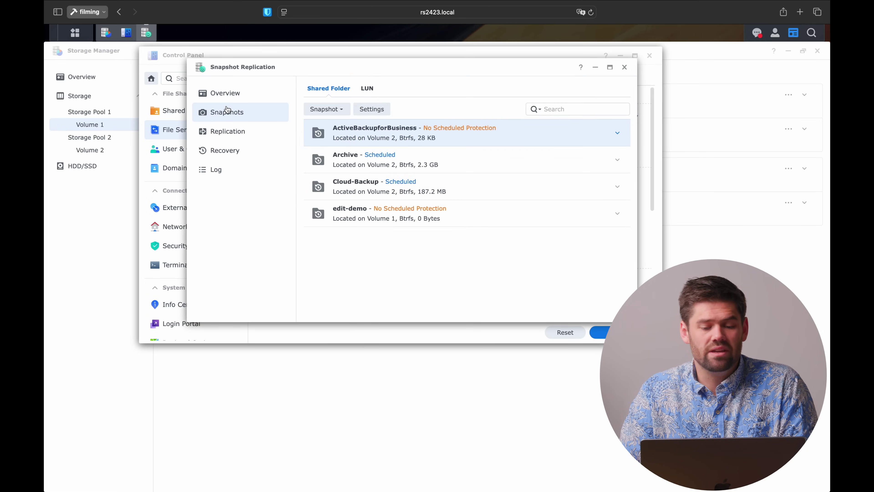
Enable a daily snapshot schedule for the edit-demo shared folder with a frequency of every 1 hours
left_click(413, 209)
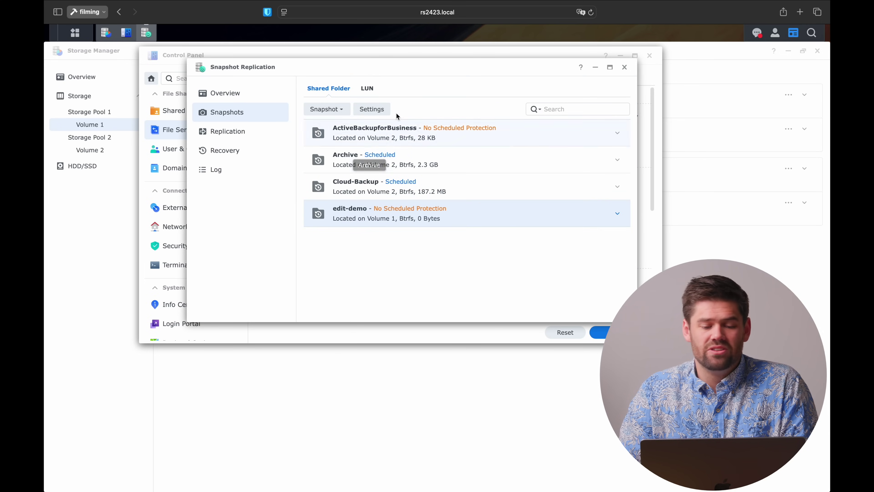
left_click(372, 109)
left_click(358, 110)
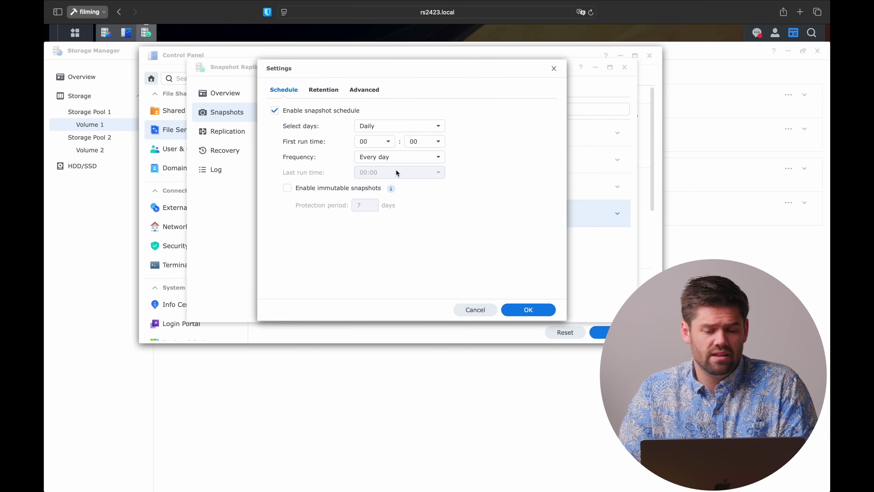
left_click(394, 158)
left_click(409, 264)
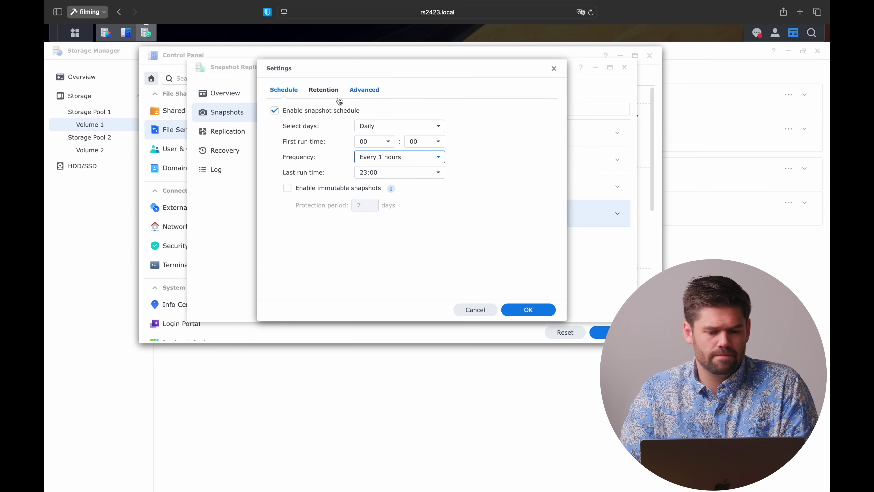
Enable rule-based snapshot retention for edit-demo and set it to keep all snapshots for 14 days
left_click(332, 92)
left_click(330, 135)
left_click(354, 181)
left_click(401, 186)
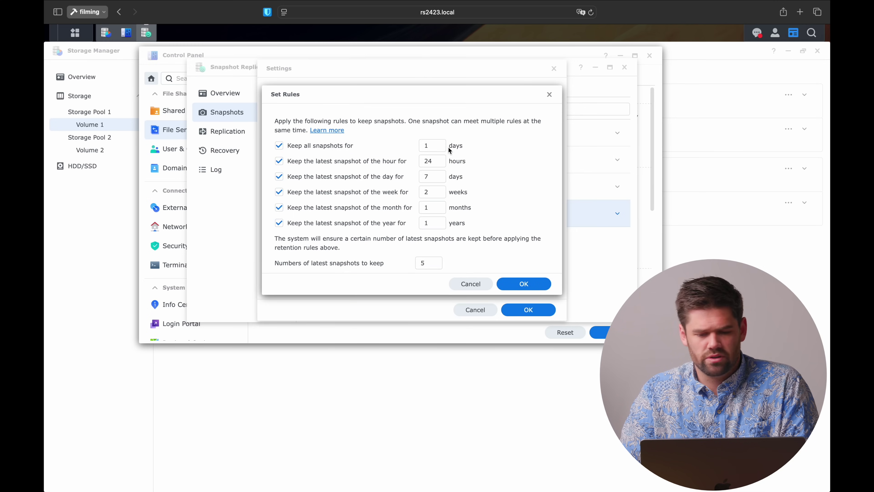
double_click(436, 148)
type("14")
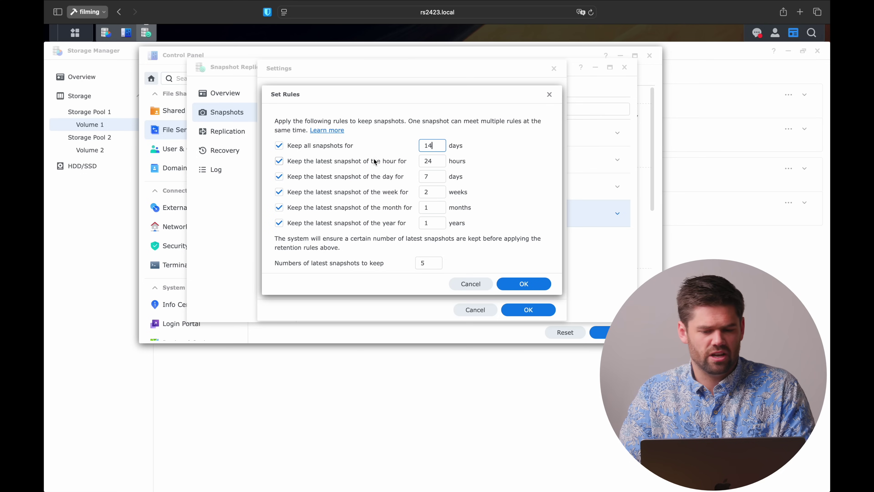
Disable the weekly, monthly and yearly retention rules, set the latest-snapshot-of-the-day rule to 30 days and accept the rules
left_click(401, 192)
left_click(401, 208)
left_click(387, 222)
left_click(388, 224)
left_click(364, 230)
double_click(425, 177)
type("30")
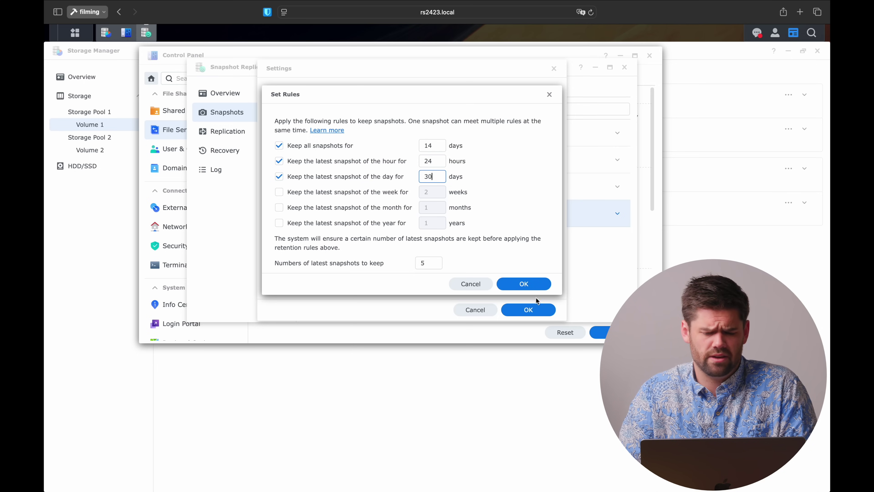
left_click(523, 283)
Make the edit-demo snapshots visible to users and apply the snapshot settings
left_click(365, 90)
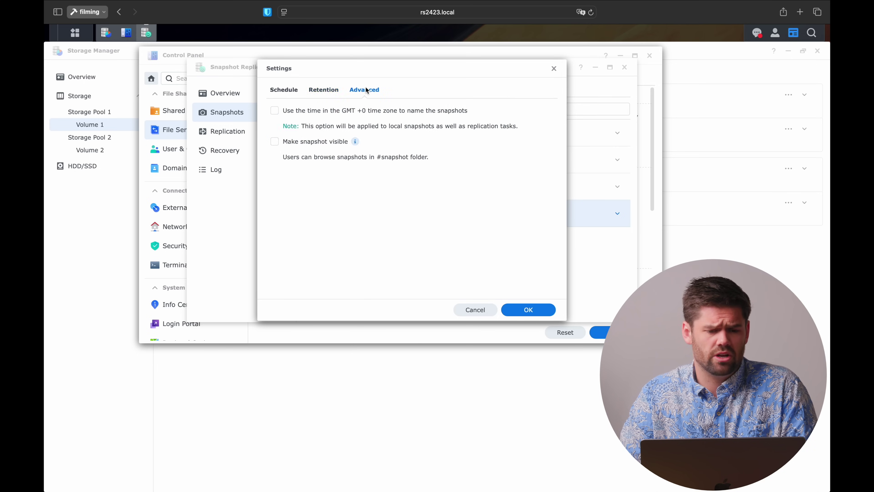
left_click(314, 143)
left_click(529, 310)
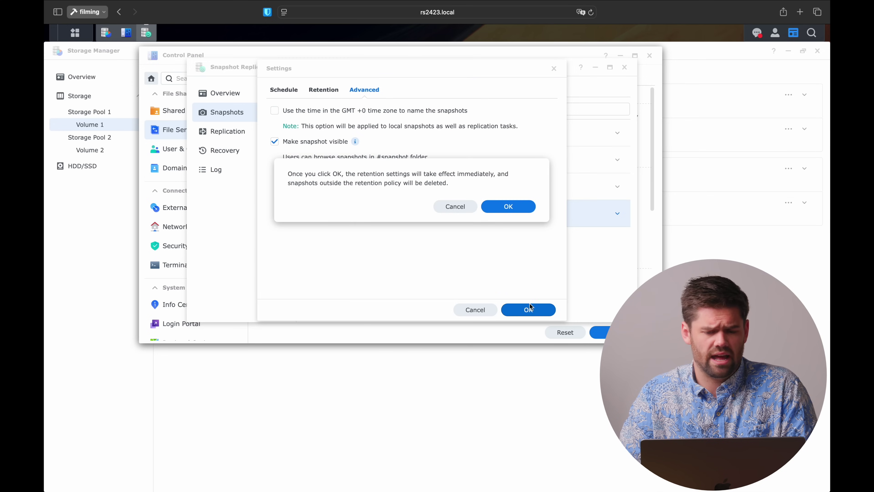
left_click(508, 209)
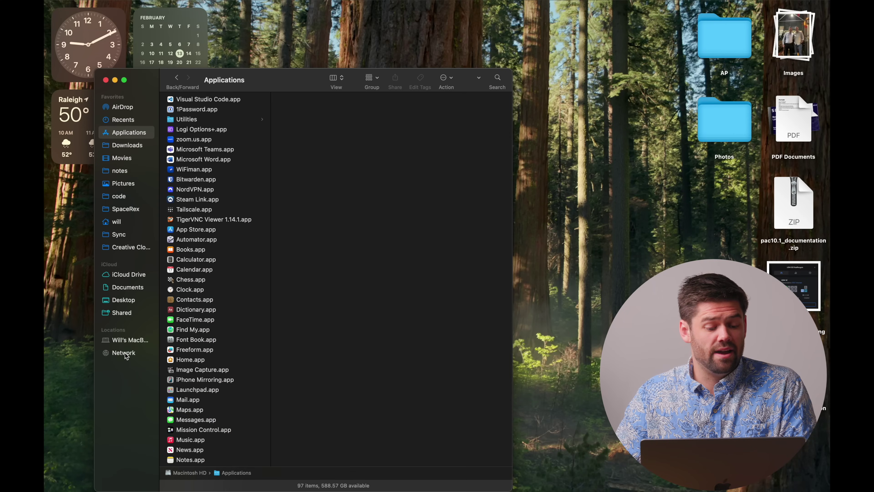
In Finder, browse the network to RS2423 and mount its edit-demo shared folder
left_click(126, 355)
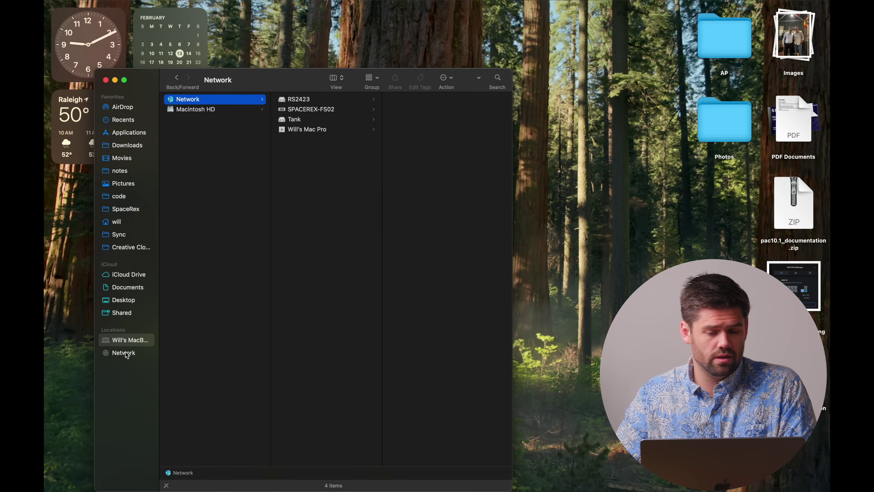
left_click(298, 102)
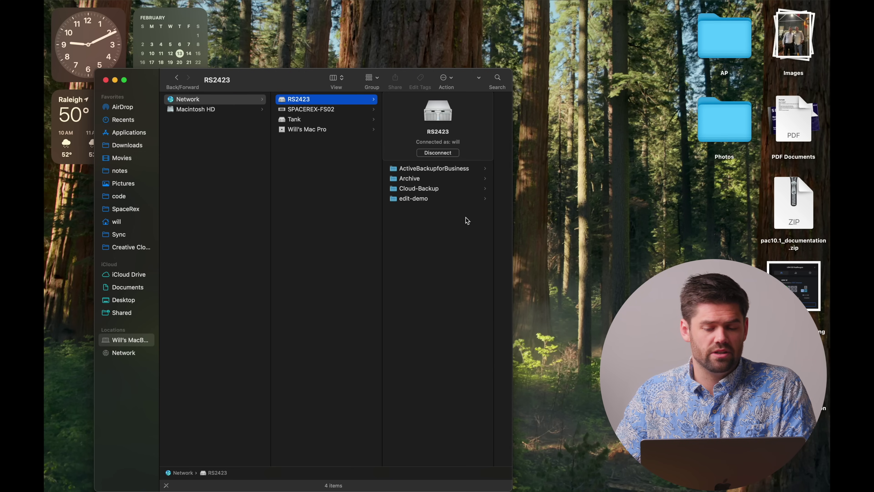
left_click(426, 203)
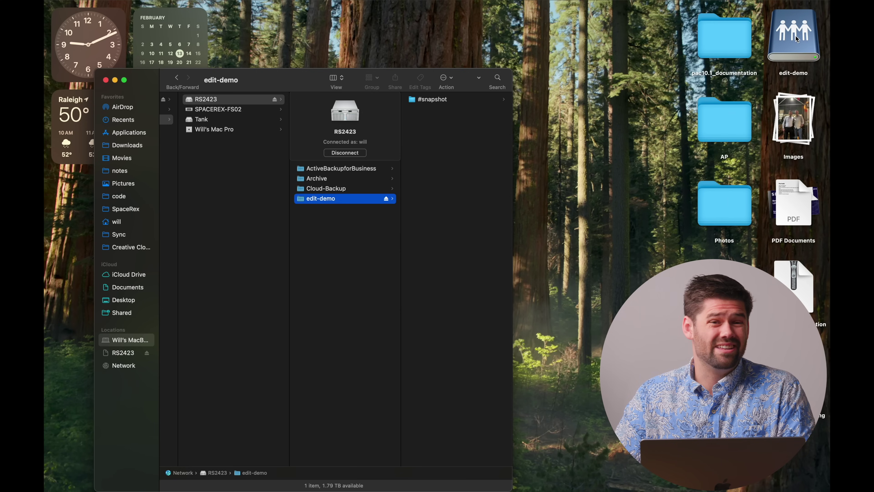
Check in the Finder settings which items, including connected servers, are shown in the sidebar and on the desktop
left_click(87, 0)
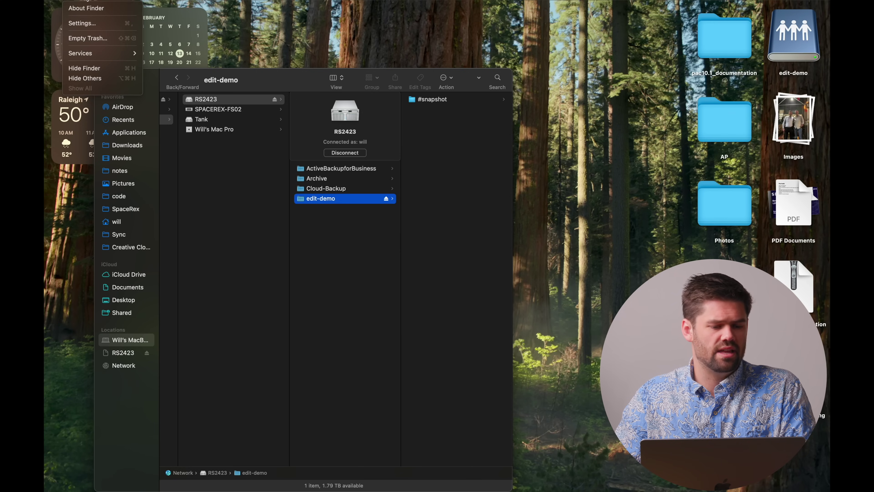
left_click(95, 25)
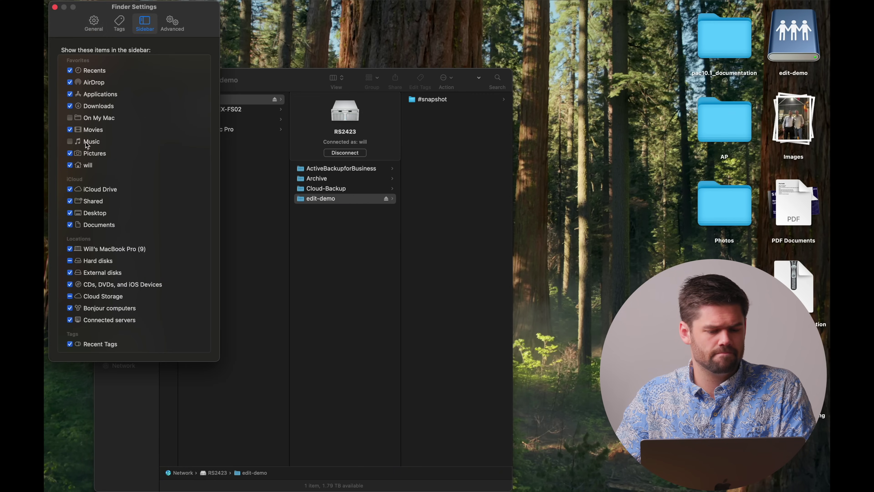
left_click(94, 23)
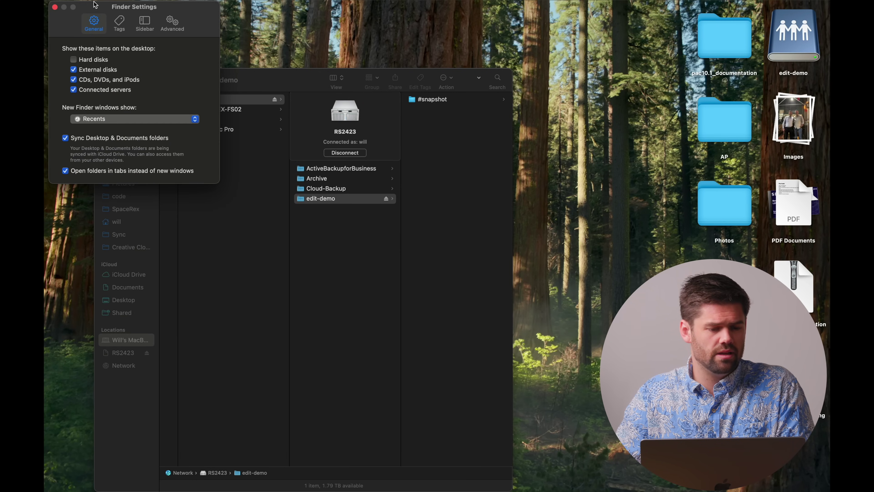
left_click(55, 7)
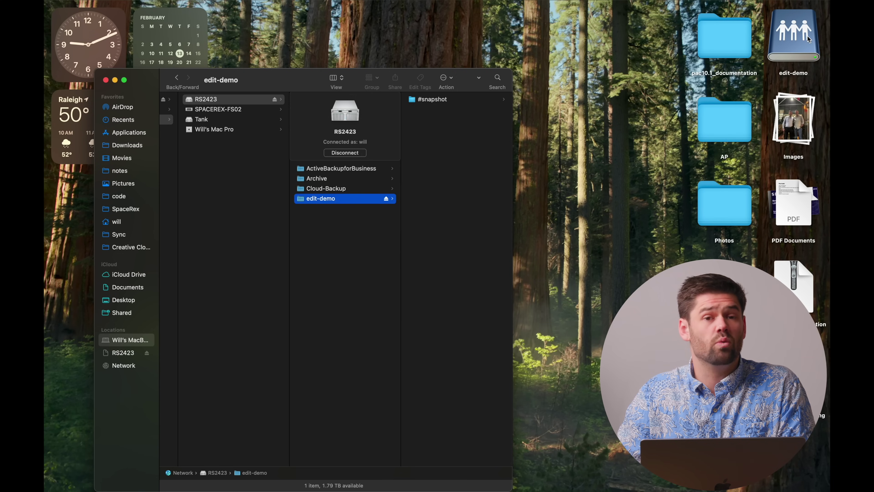
Switch to Final Cut Pro, start a new library and choose the edit-demo share as its save location
mouse_move(50, 188)
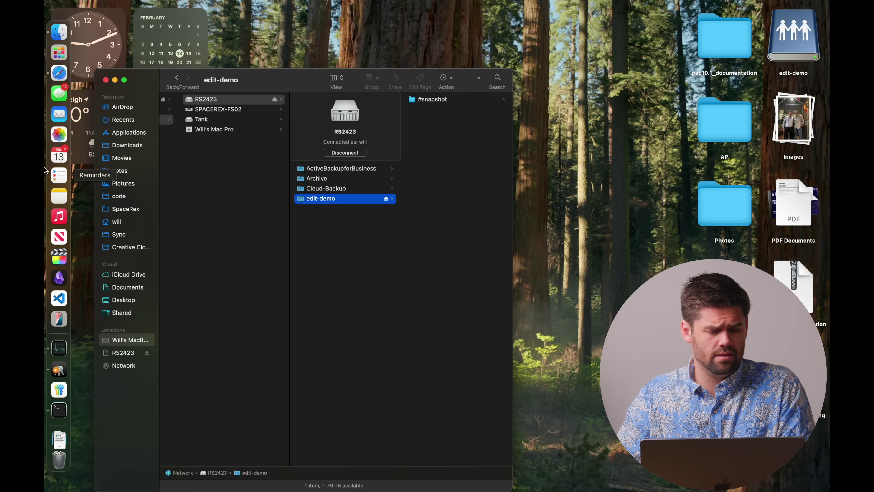
left_click(54, 260)
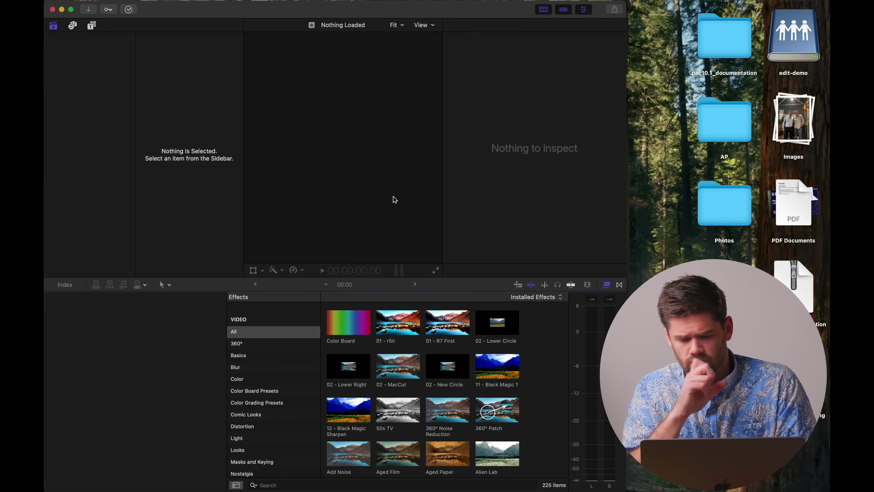
left_click(360, 219)
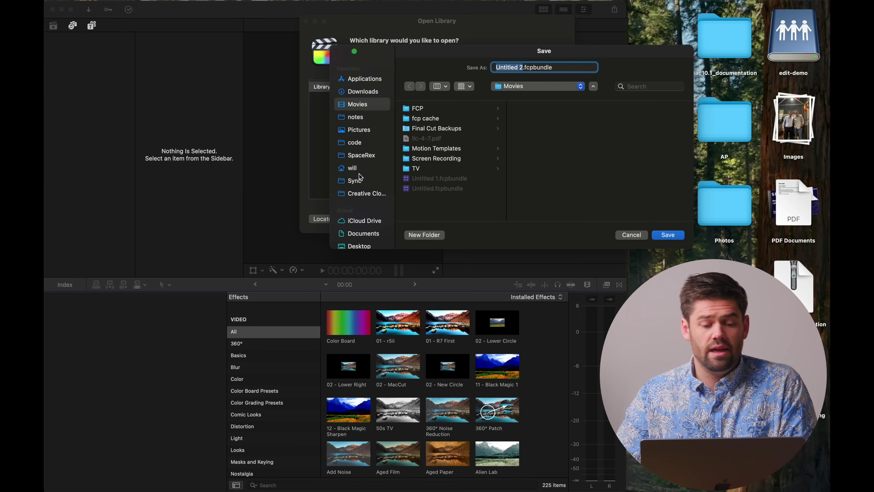
scroll(362, 168, "down", 5)
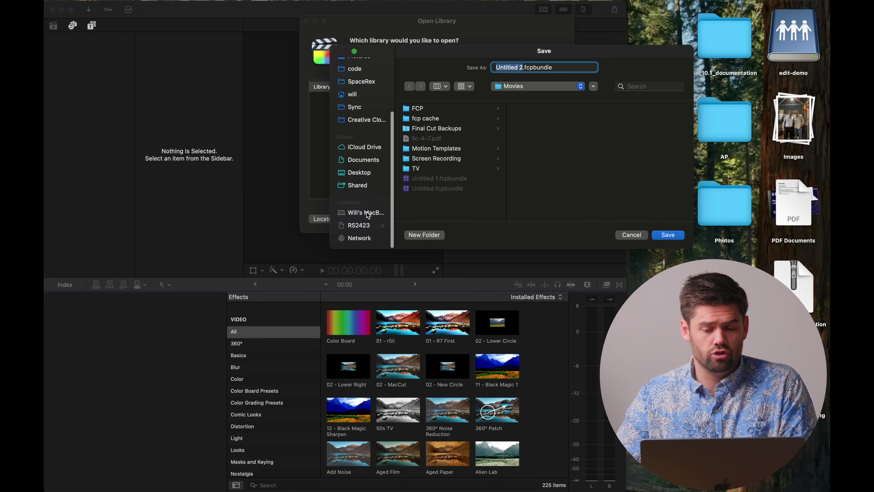
left_click(366, 213)
left_click(432, 113)
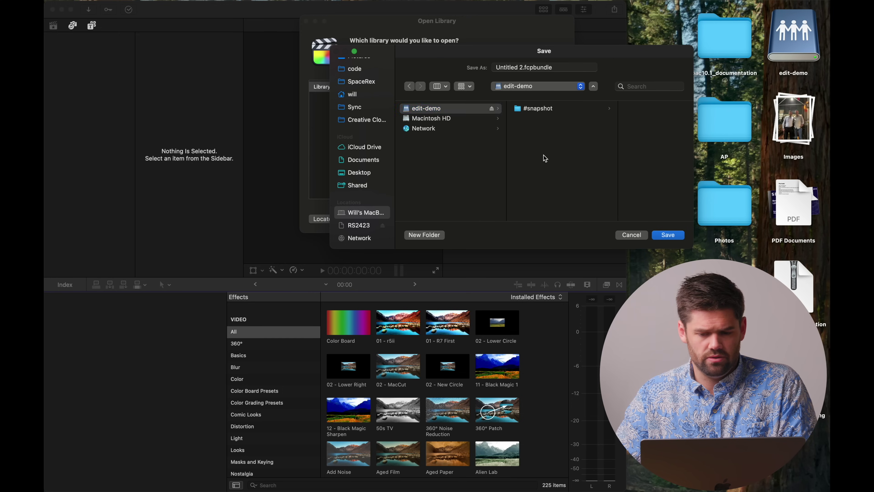
Create a new folder named "Demo for video" inside edit-demo for the library
left_click(424, 234)
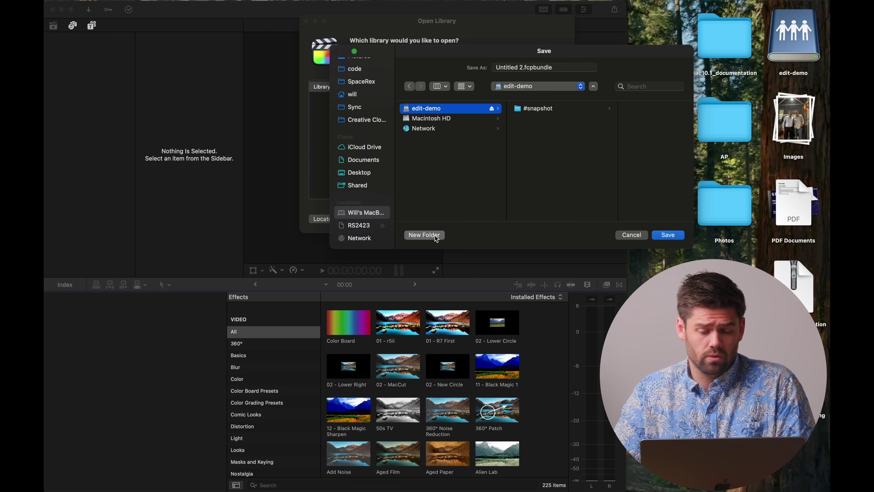
type("Demo for video")
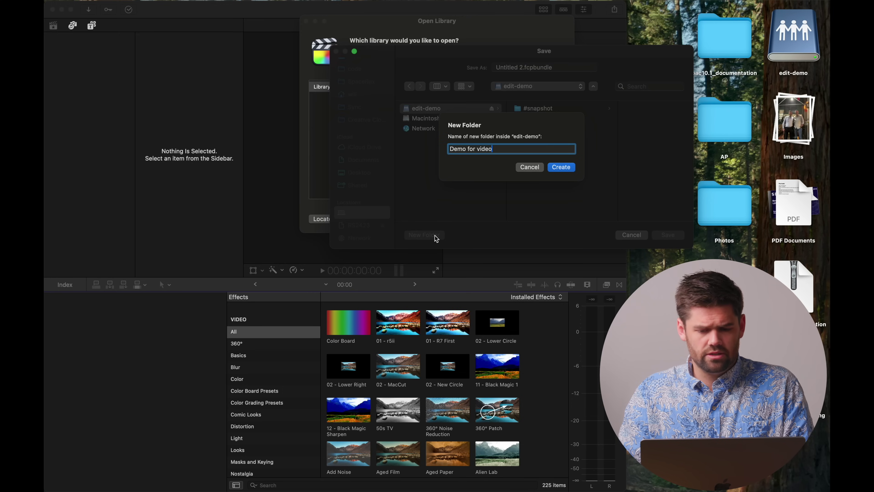
key("Return")
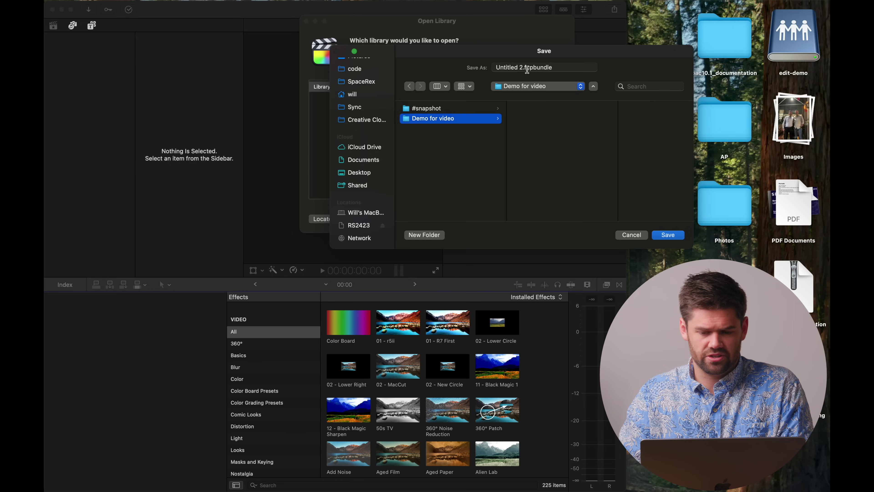
Name the new library "demo for video" and save it in the Demo for video folder
left_click(522, 67)
type("demo for video")
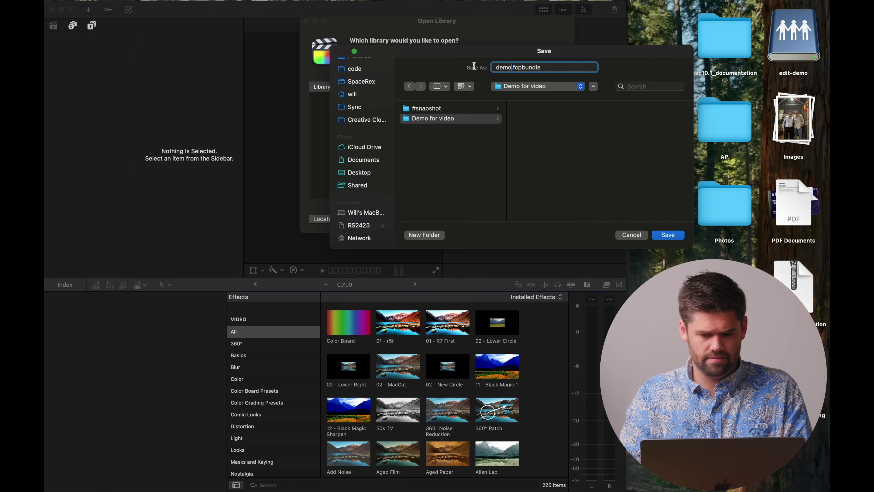
key("Return")
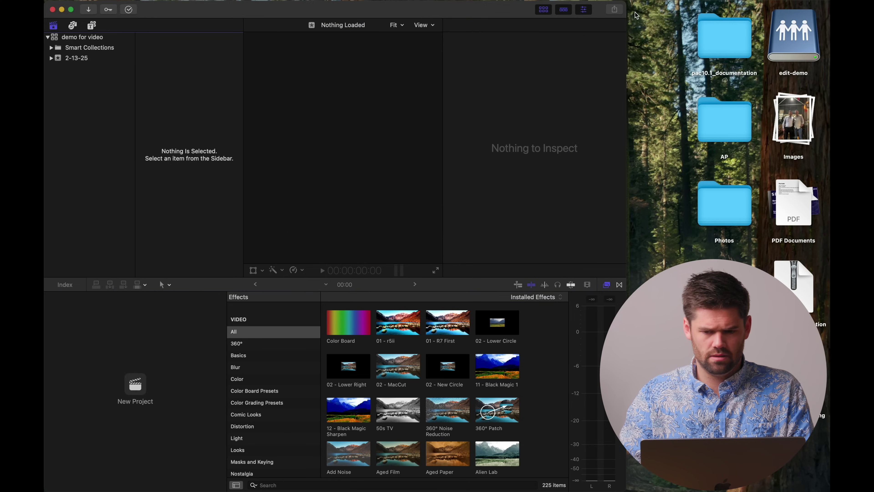
Import both screen recordings from the Media folder on edit-demo into the 2-13-25 event, leaving the files in place
double_click(624, 4)
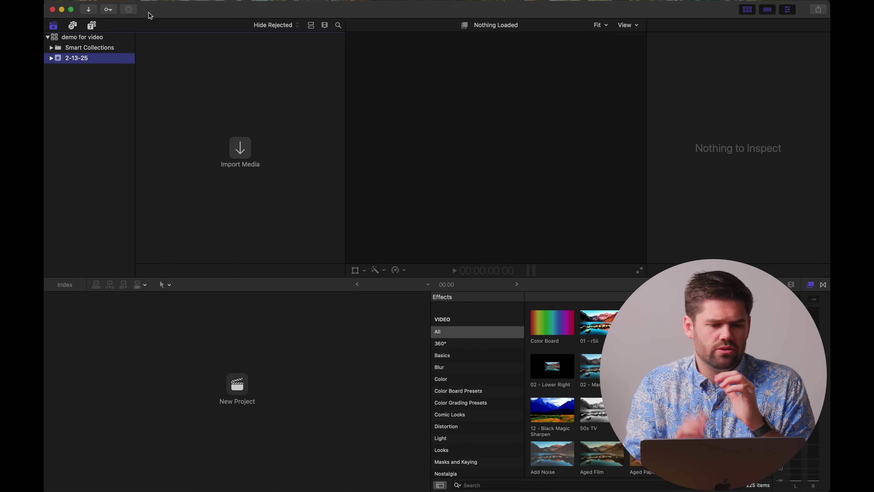
left_click(89, 10)
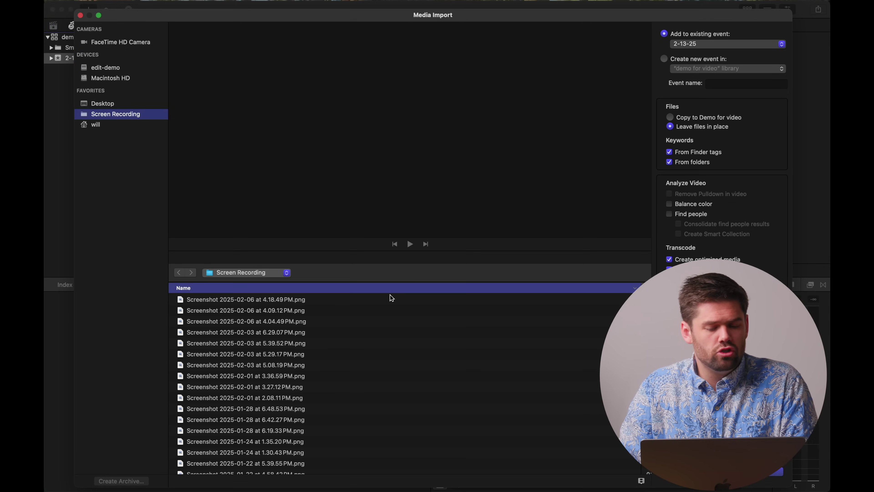
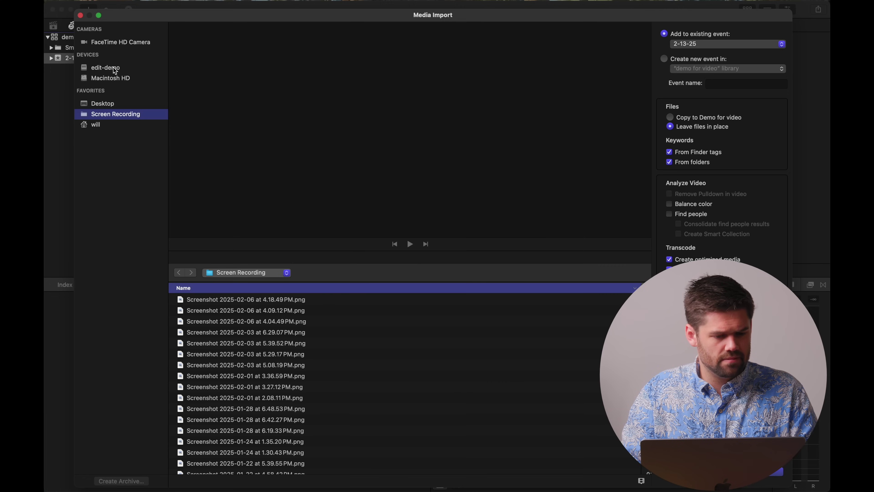
double_click(218, 304)
double_click(218, 304)
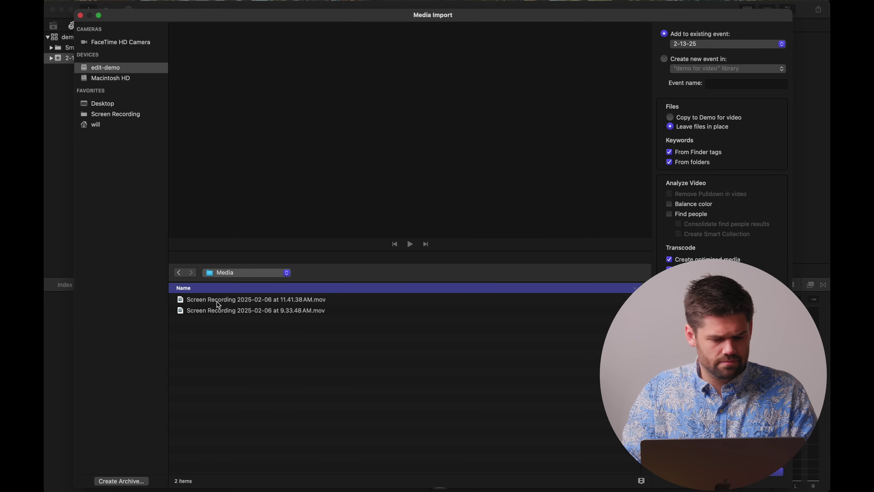
key("super+a")
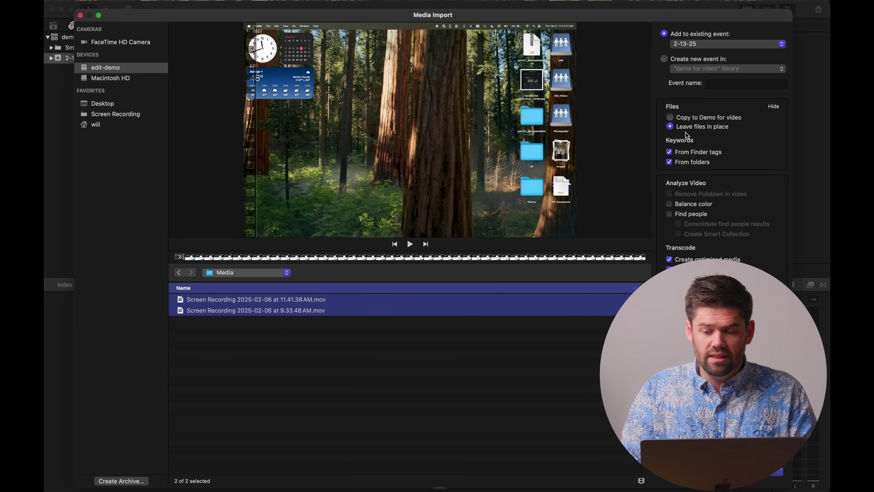
left_click(761, 482)
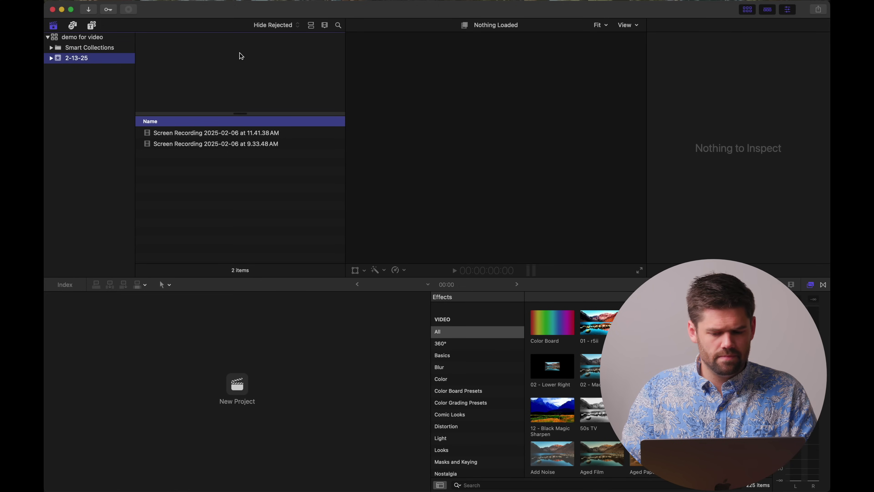
Check the background tasks, and examine the storage location and file path of the 9.33.48 AM screen recording
left_click(129, 9)
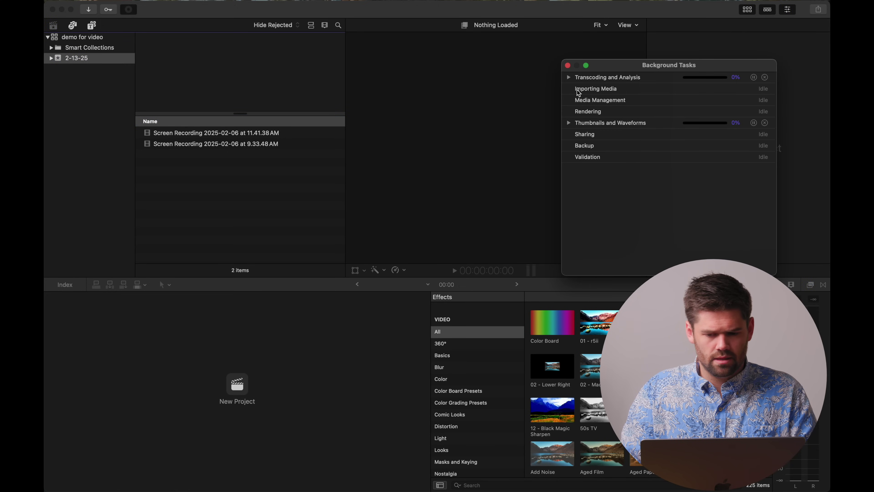
left_click(567, 66)
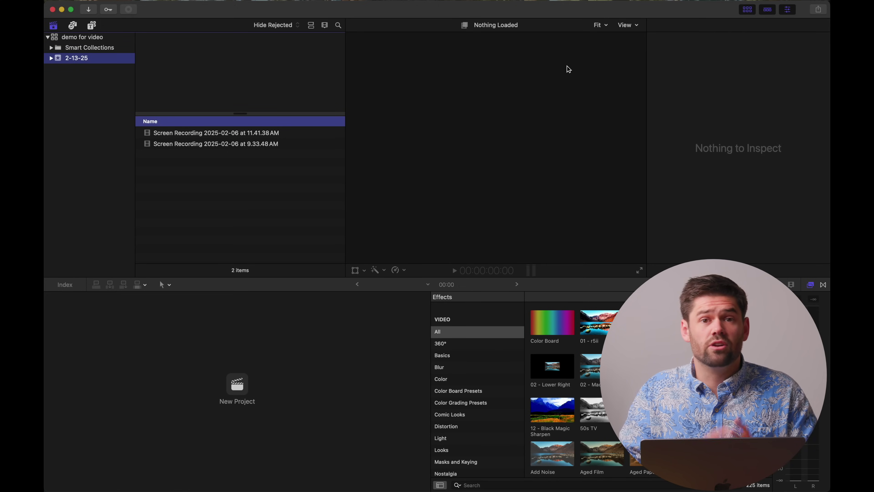
left_click(270, 145)
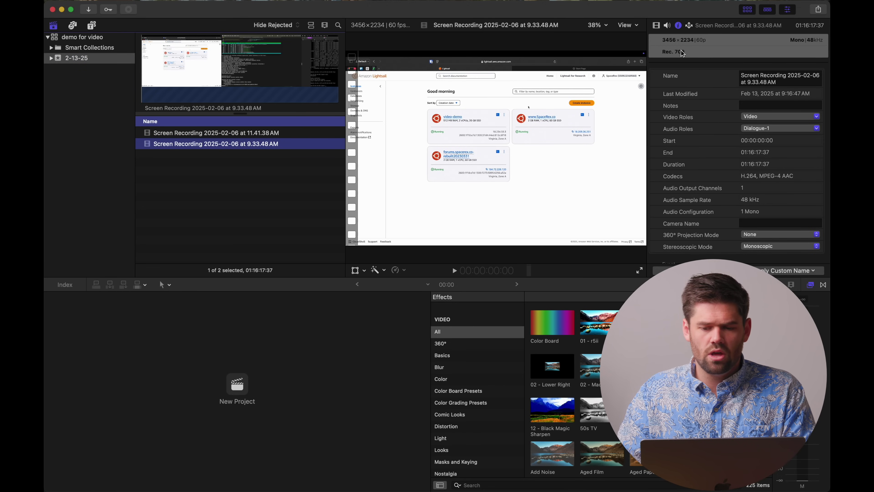
scroll(698, 104, "down", 5)
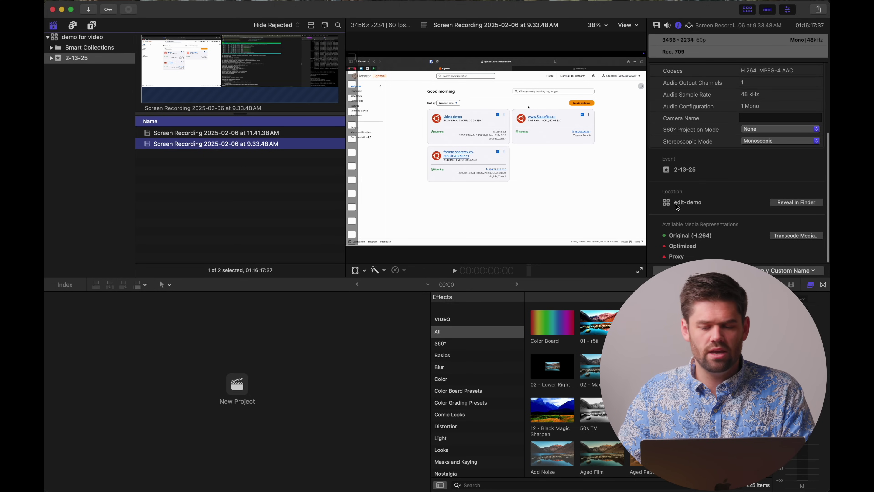
mouse_move(706, 205)
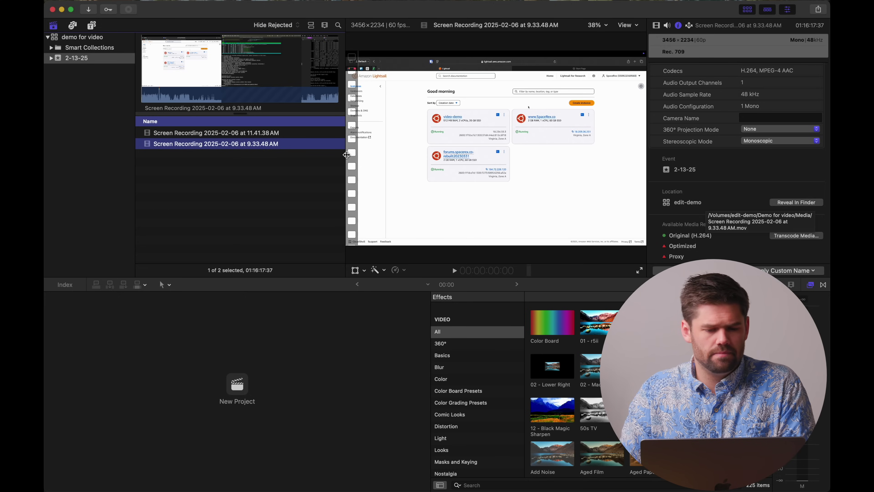
left_click(256, 196)
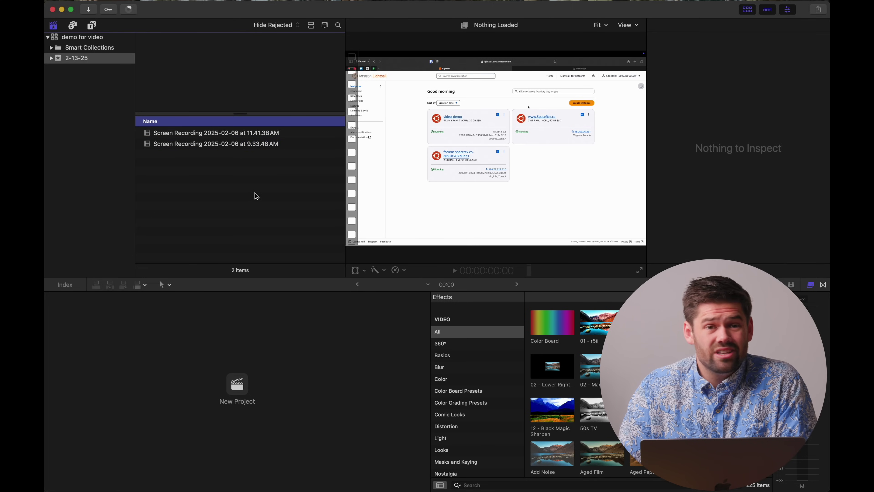
Check the background tasks again for the progress of the transcoding and thumbnail jobs
left_click(258, 150)
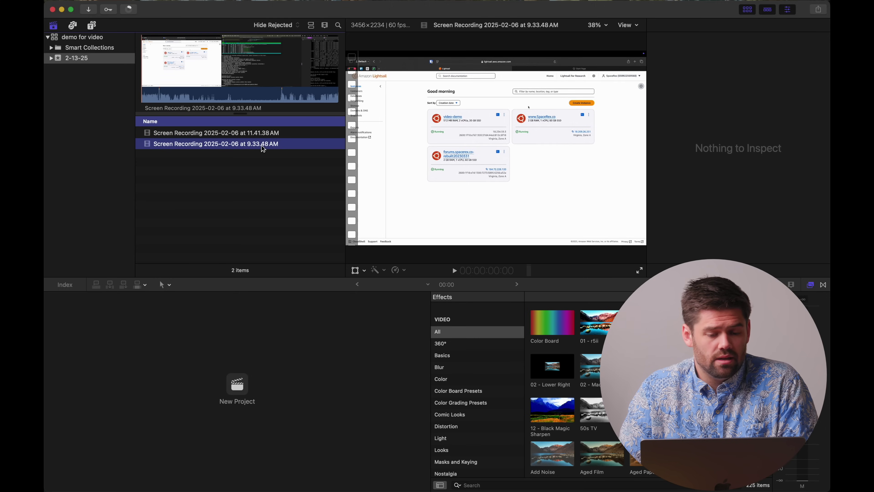
right_click(258, 148)
key("Escape")
left_click(129, 10)
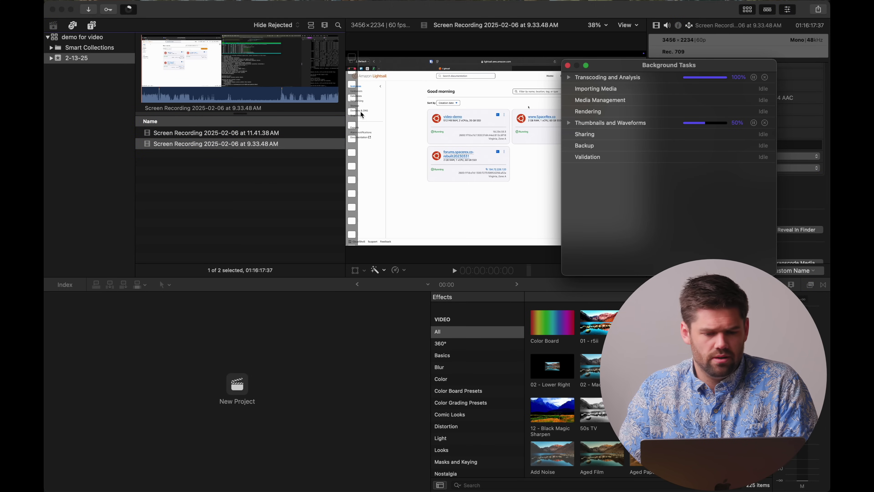
left_click(230, 173)
Create a 4K 30p project named "demo" from the 9.33.48 AM screen recording and close the background tasks
right_click(261, 145)
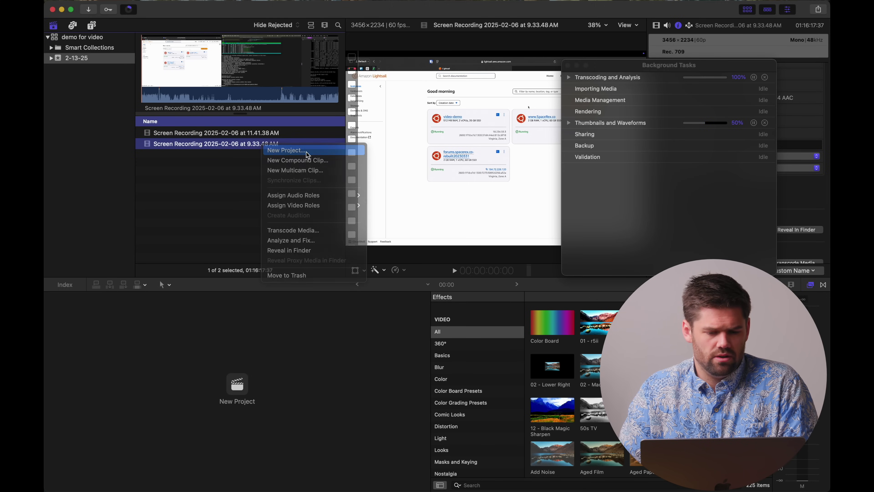
left_click(306, 151)
type("demo")
left_click(412, 219)
left_click(389, 276)
left_click(407, 237)
left_click(402, 269)
left_click(486, 241)
left_click(480, 278)
key("Return")
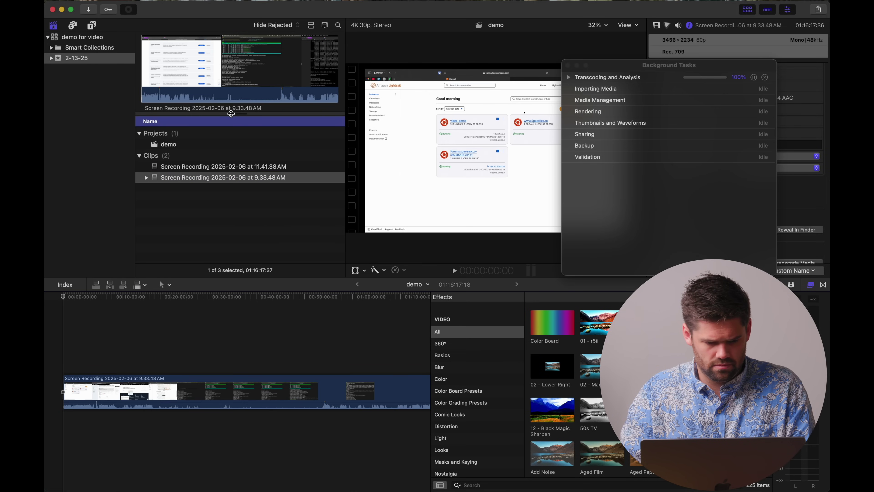
left_click(567, 65)
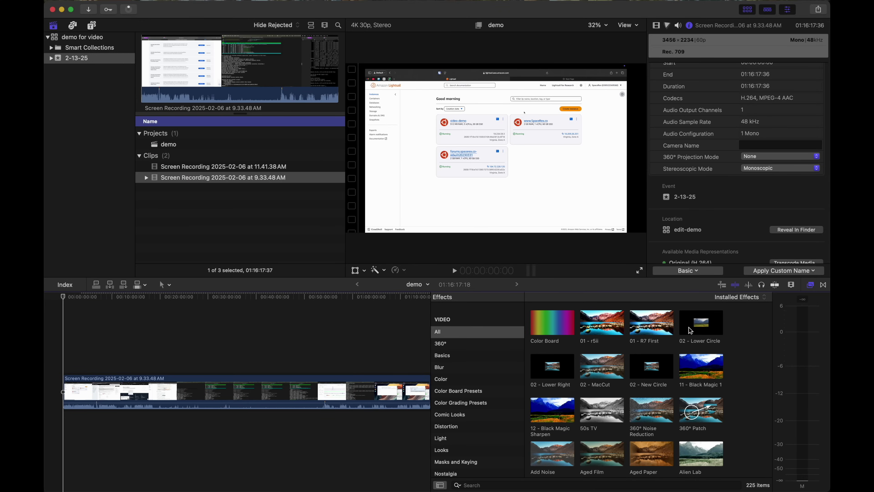
Reveal the "01 - R7 First" effect preset in Finder, examine where the presets folder is stored, and close the window
right_click(642, 321)
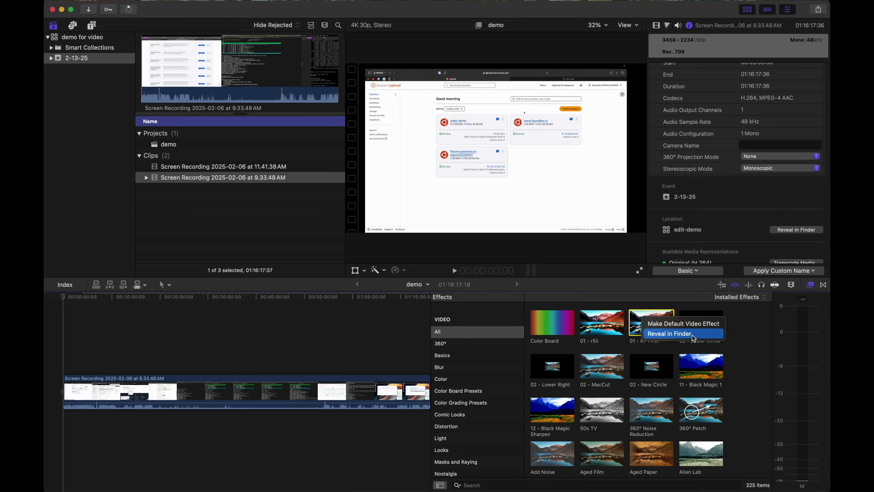
left_click(669, 334)
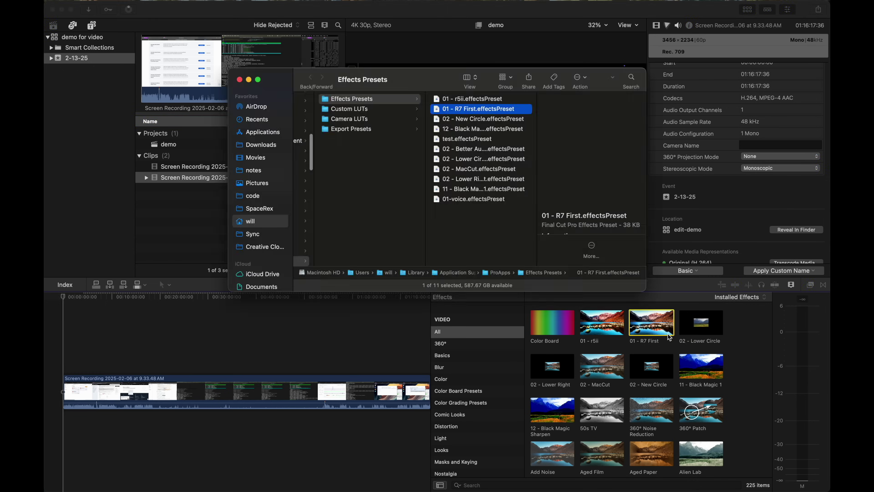
scroll(490, 231, "left", 2)
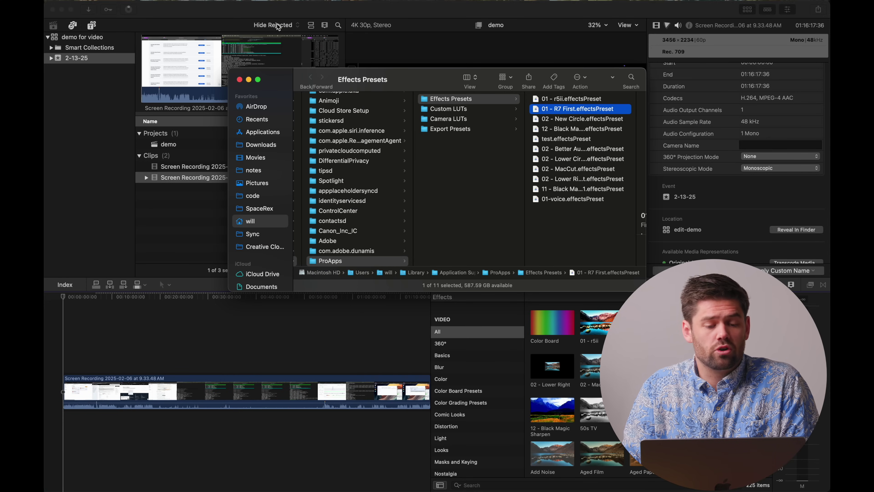
left_click(240, 79)
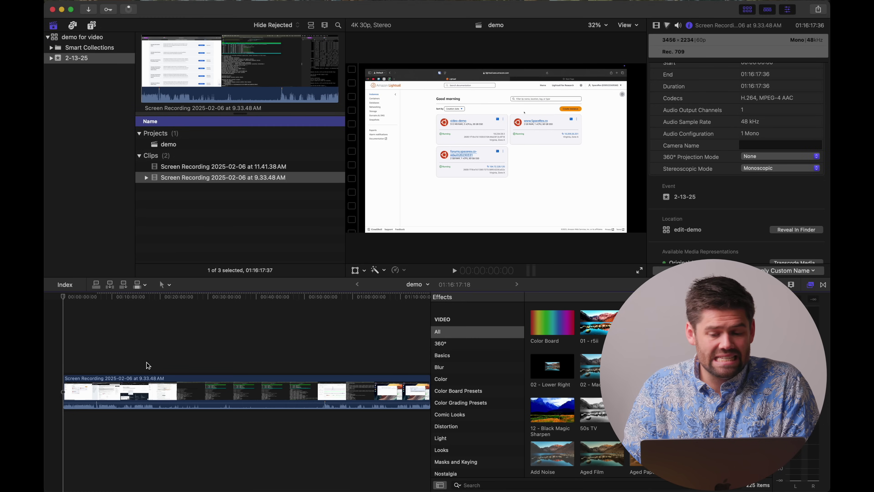